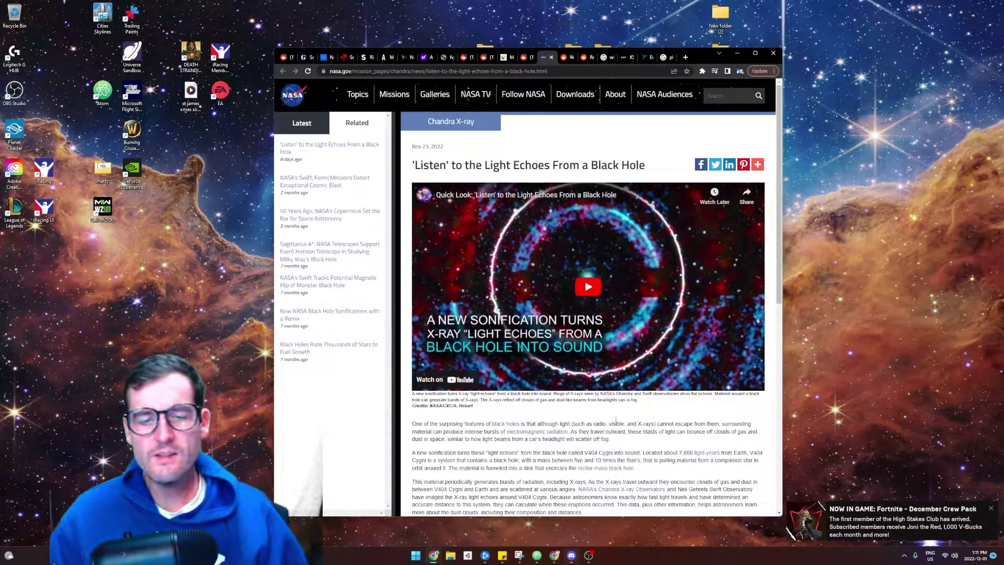
Play the V404 Cygni sonification video and unmute its sound
left_click(587, 289)
mouse_move(588, 286)
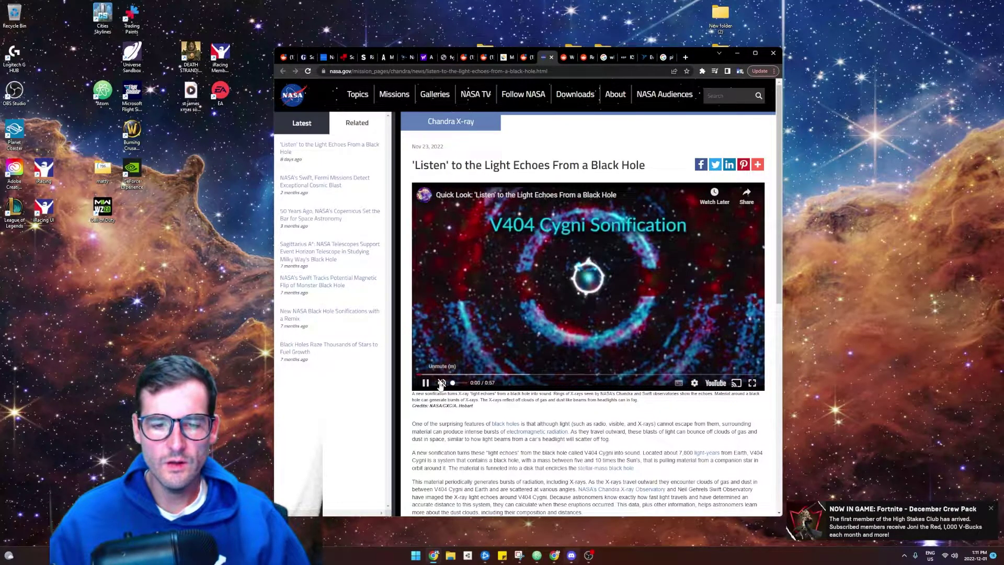
left_click(442, 382)
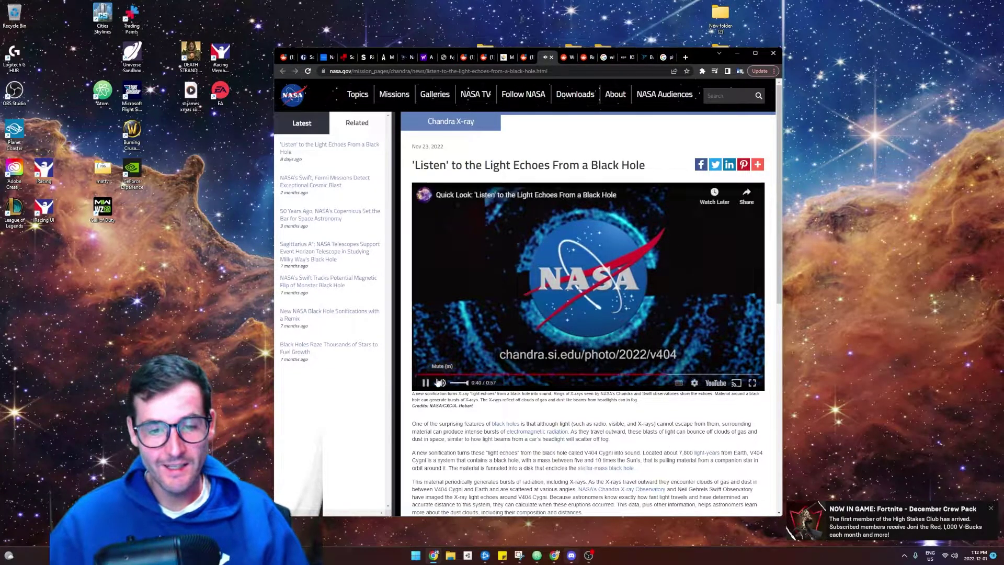
Pause the V404 Cygni sonification video at 0:41
left_click(425, 382)
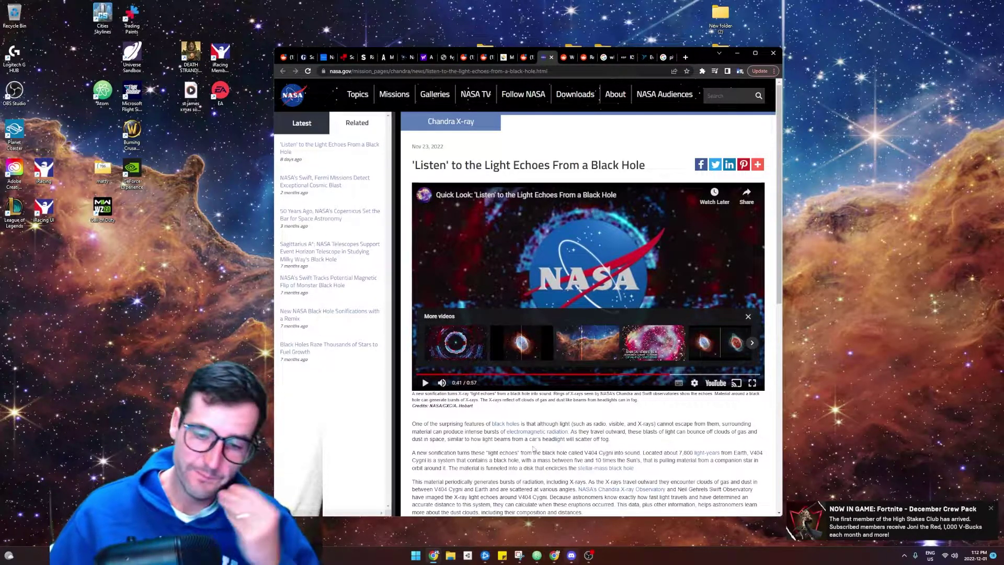
scroll(534, 449, "down", 2)
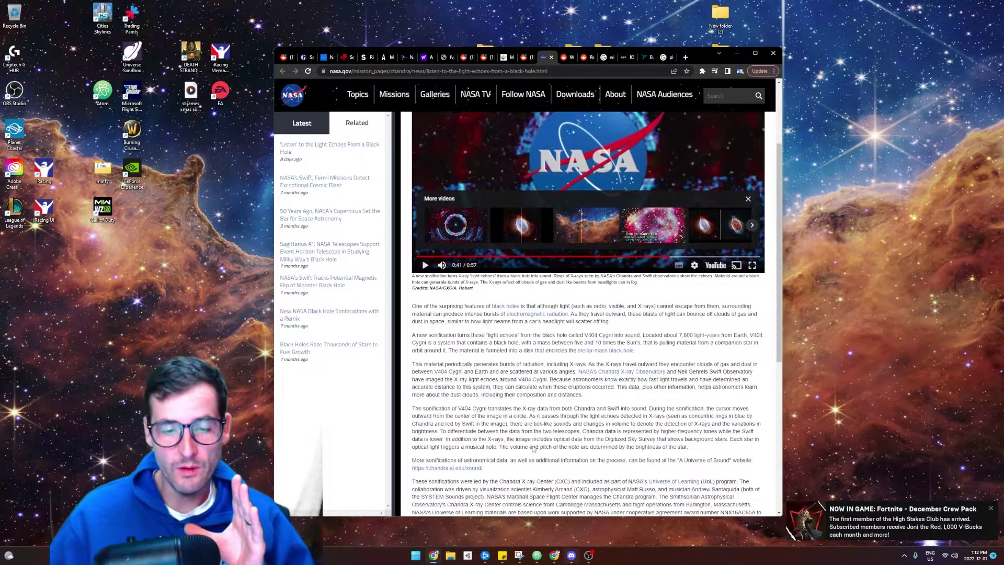
scroll(534, 449, "down", 3)
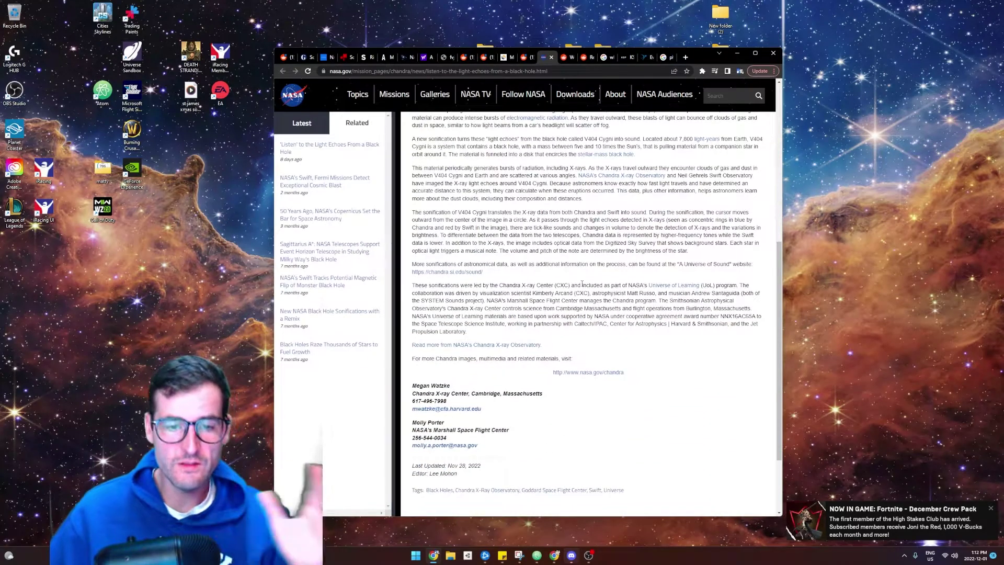
scroll(582, 284, "up", 8)
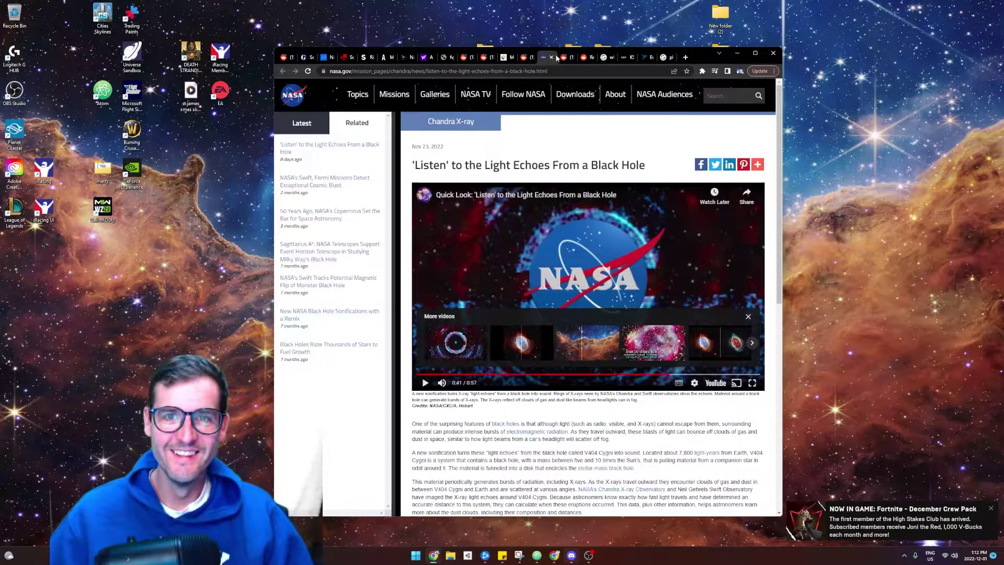
scroll(584, 314, "down", 1)
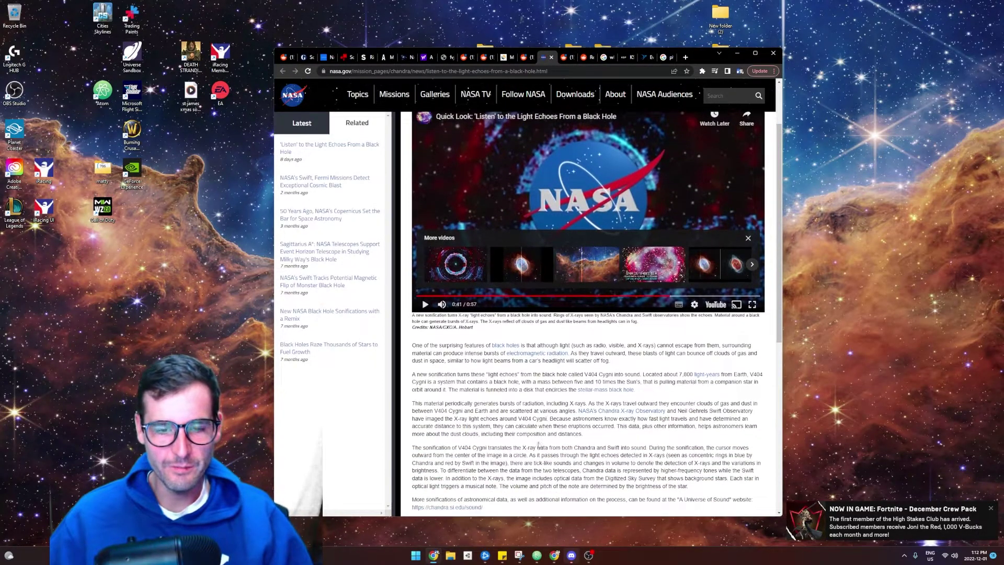
scroll(540, 444, "down", 2)
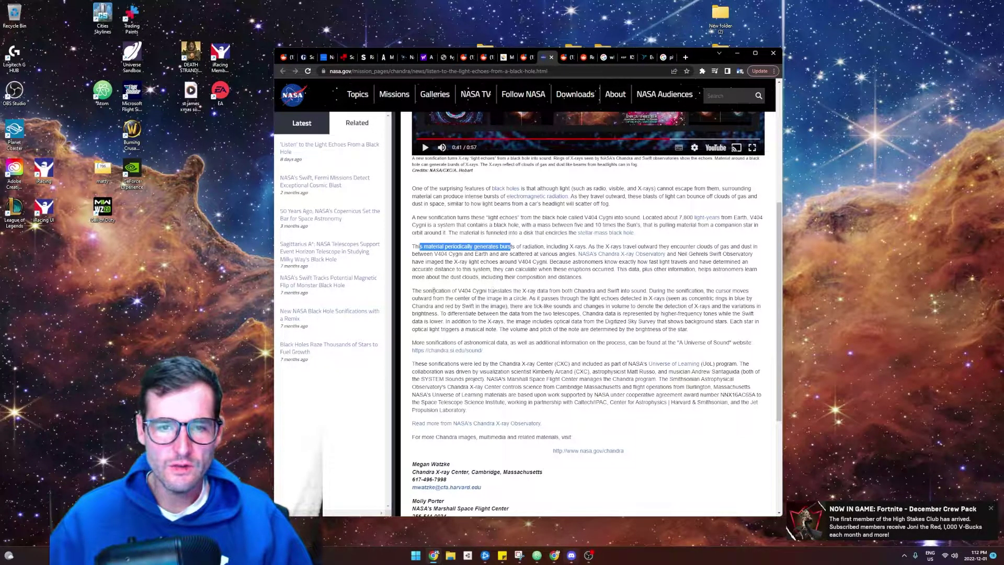
left_click(532, 288)
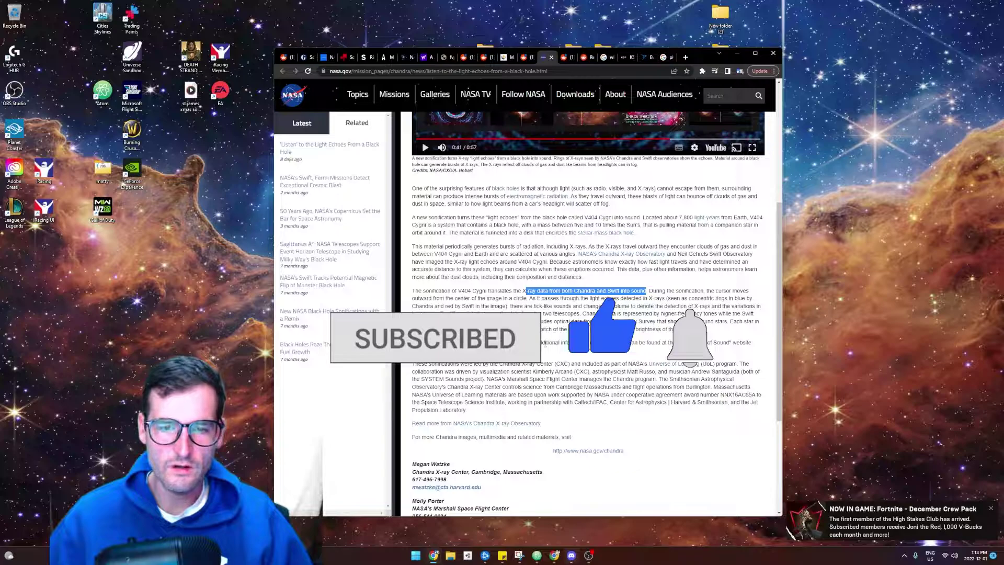
scroll(589, 314, "up", 8)
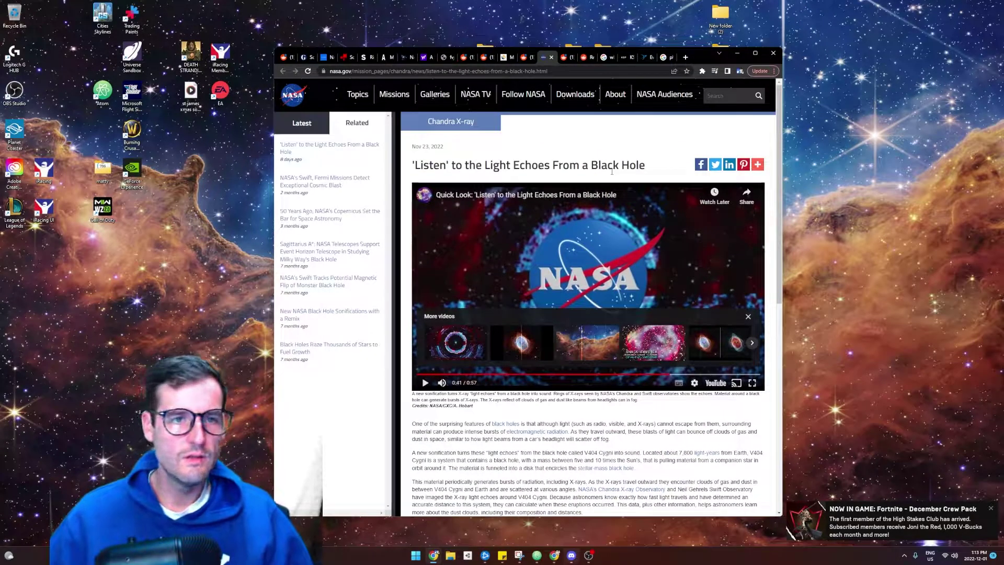